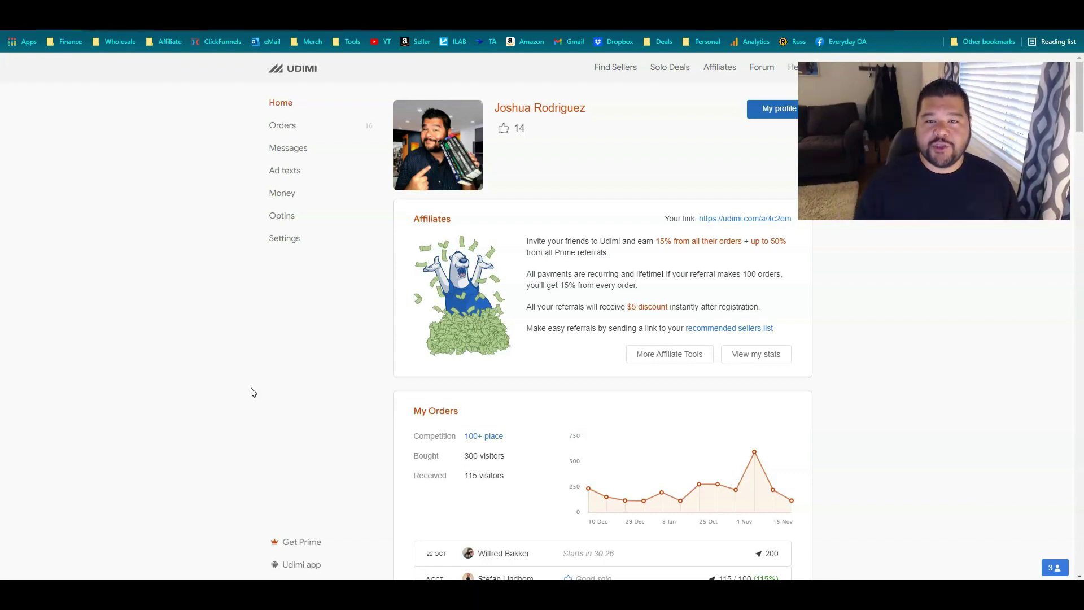
Go from the Builderall dashboard through Affiliate Dashboard to the Funnel Club affiliate links list.
key(ctrl+Tab)
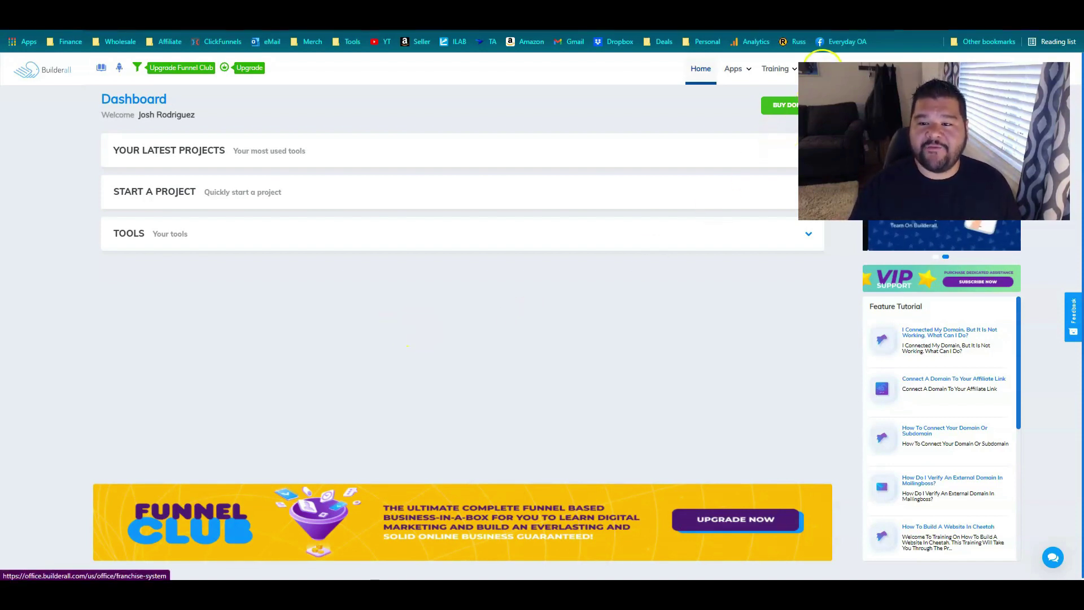
click(825, 68)
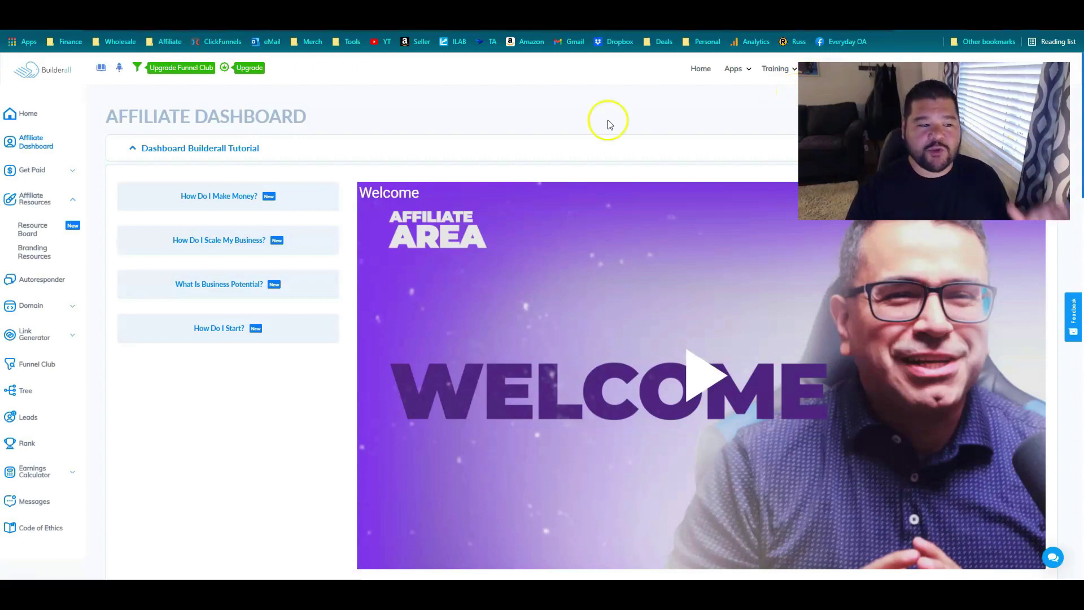
click(38, 366)
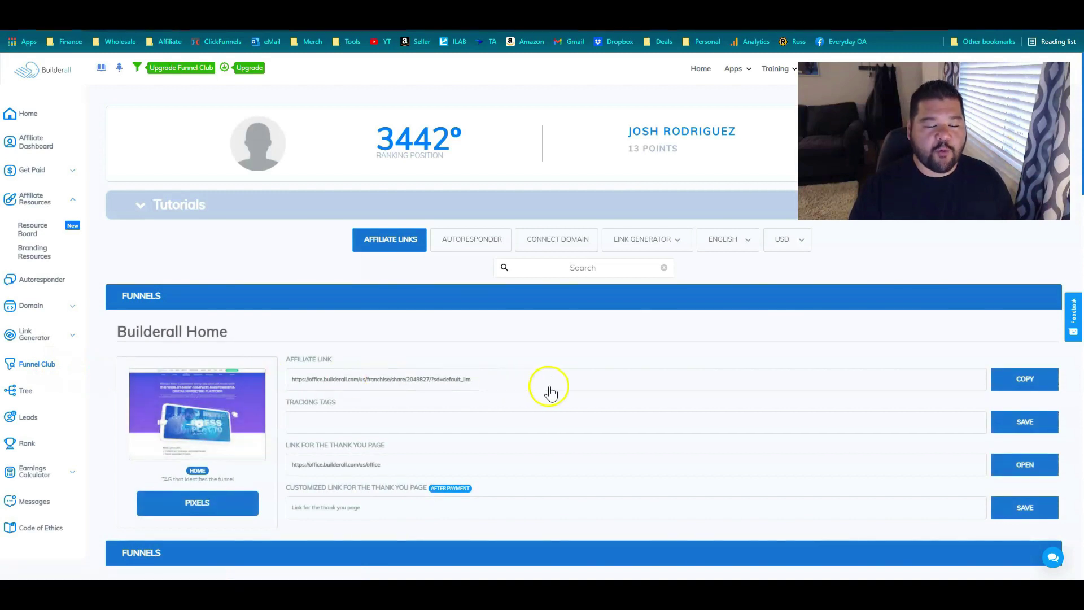
scroll(548, 387, down, 1)
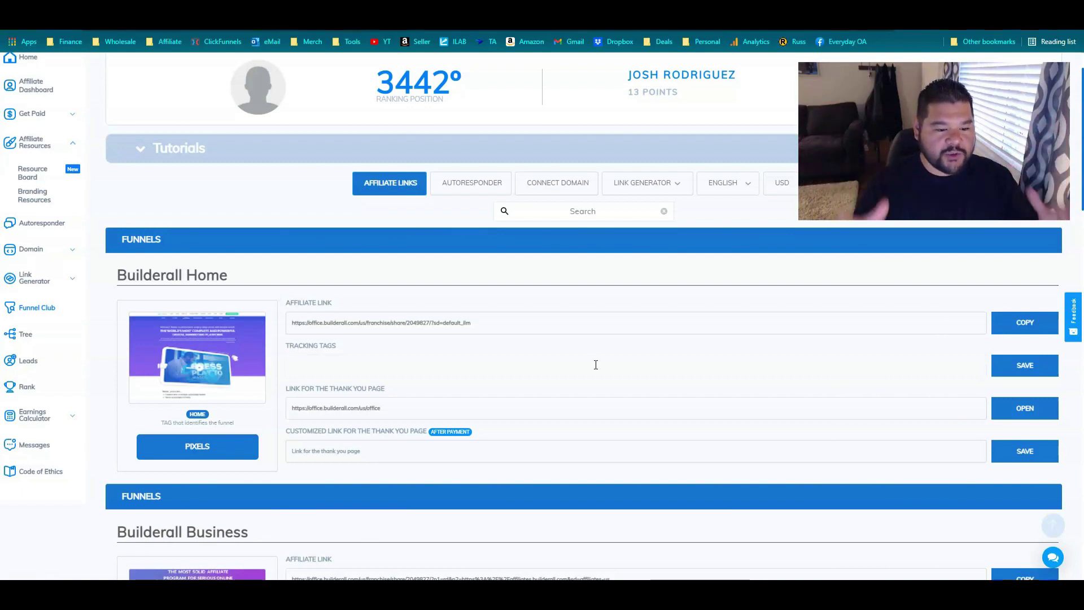
click(493, 364)
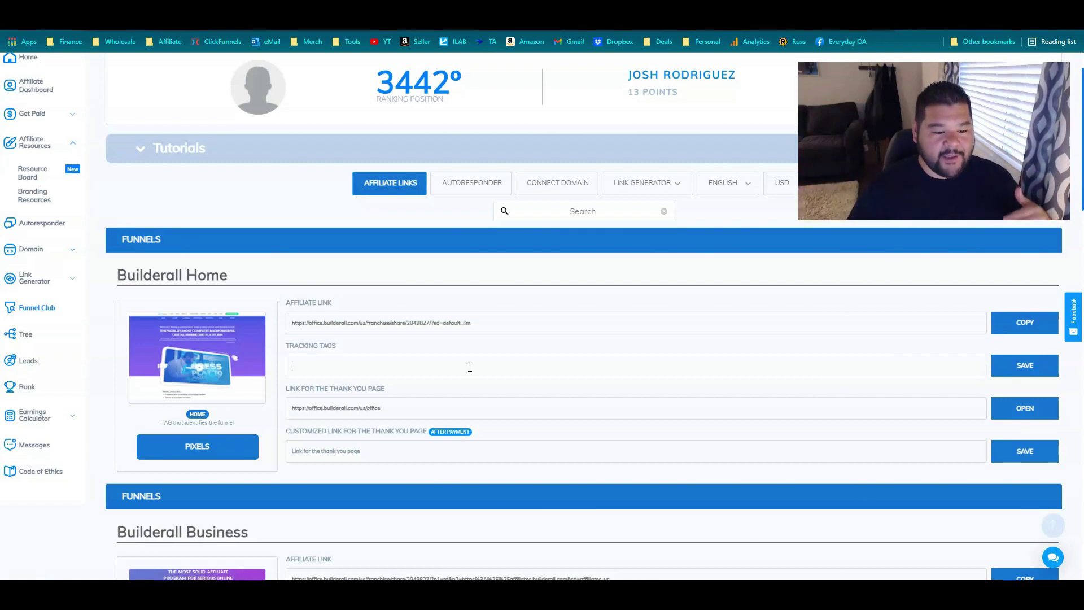
Save 'Udimi-Sellername' as the Builderall Home link's tracking tag and copy the tagged link.
click(476, 368)
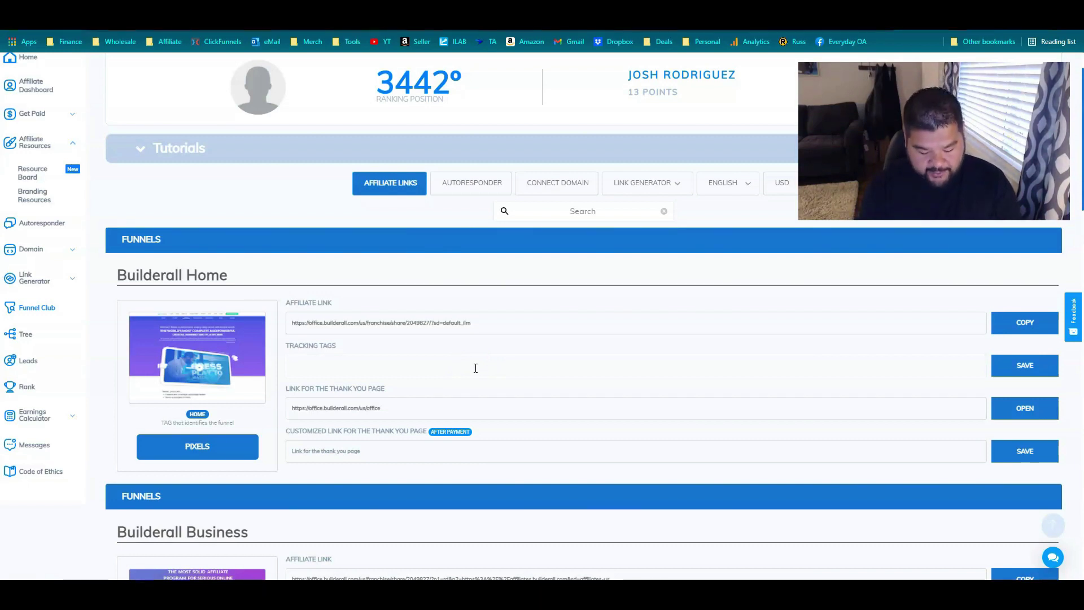
text(Udimi)
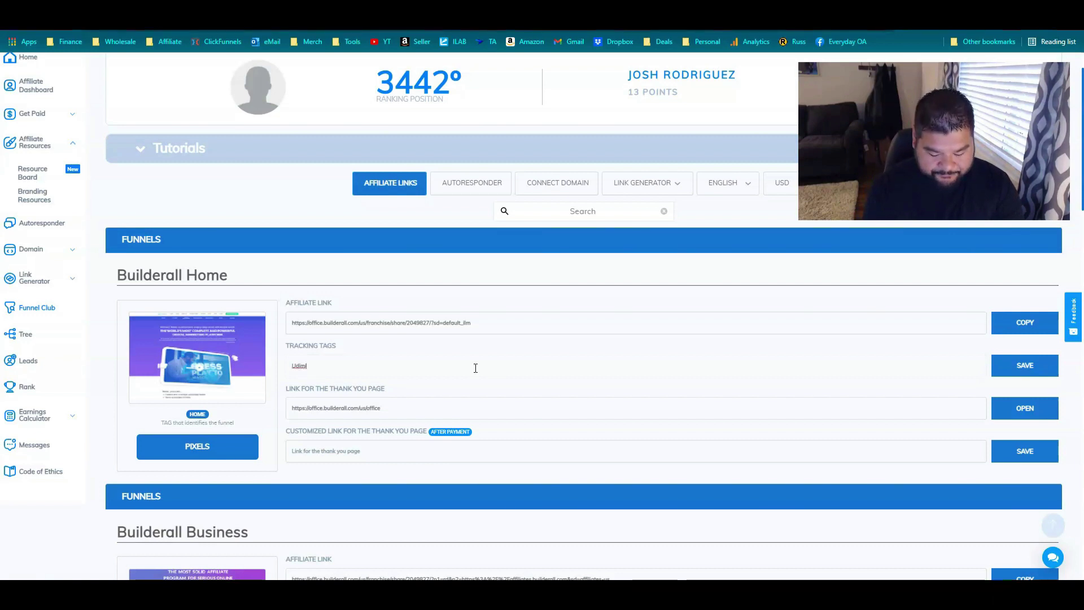
text(-Selle)
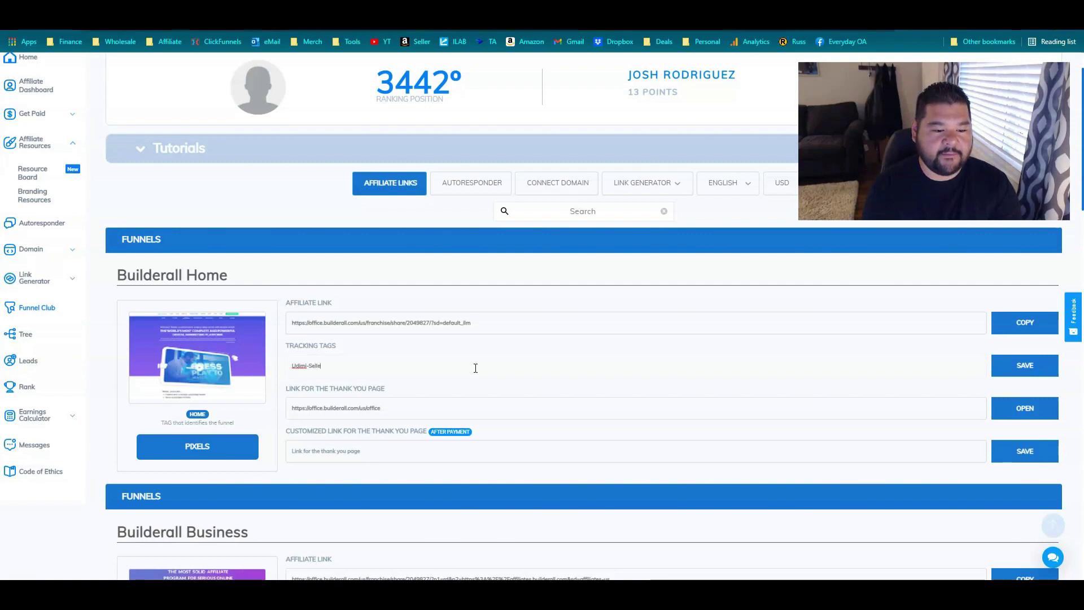
text(rname)
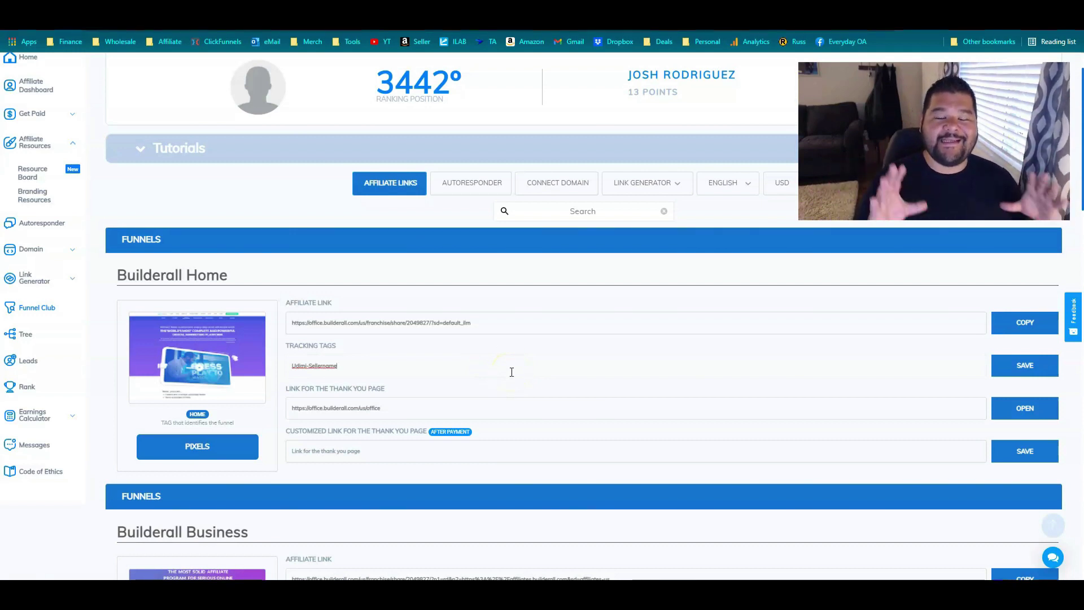
click(1023, 365)
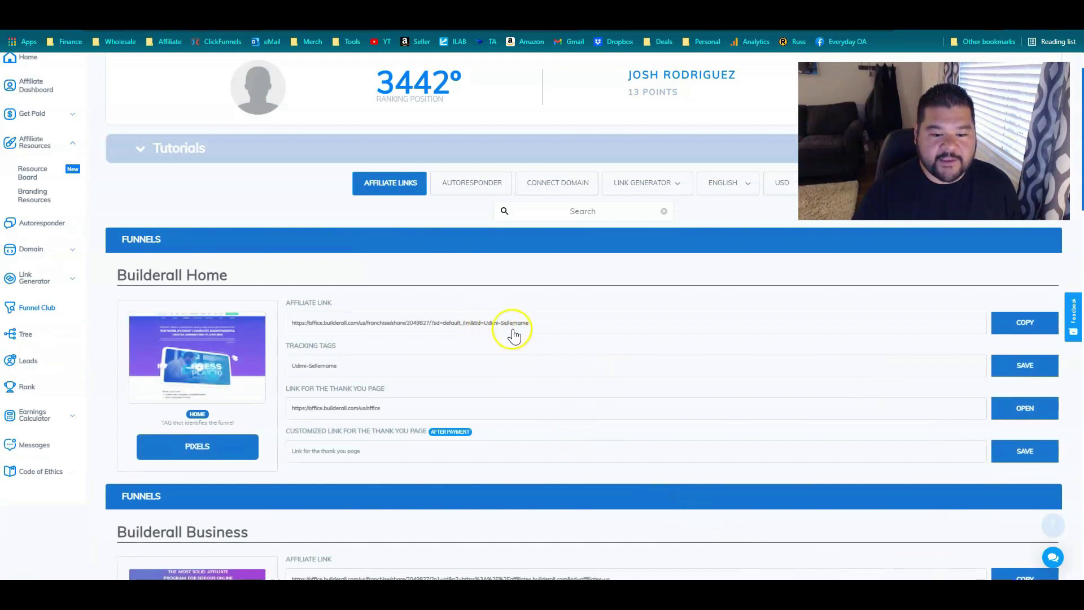
click(537, 333)
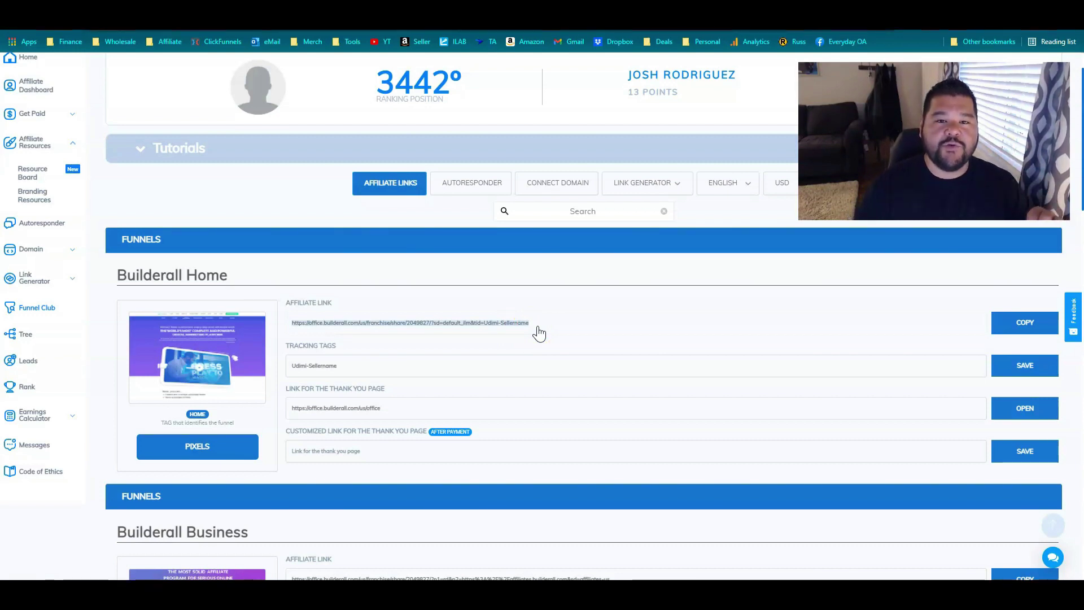
click(1010, 319)
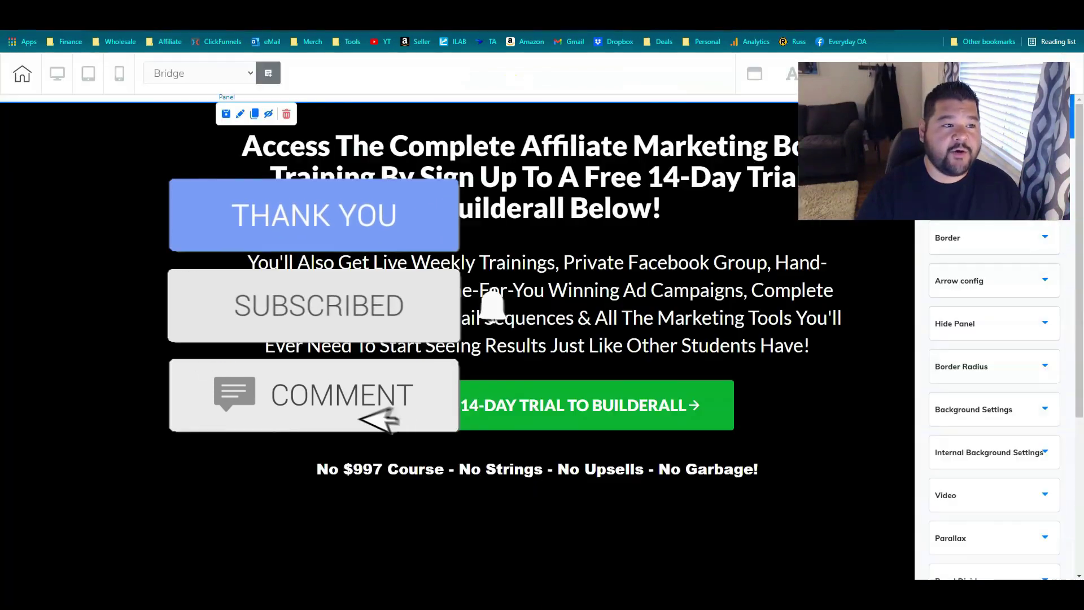
Replace the green free-trial button's eb4.us link with the affiliate URL ending tid=Udimi-Sellername.
click(513, 413)
click(422, 368)
triple_click(443, 144)
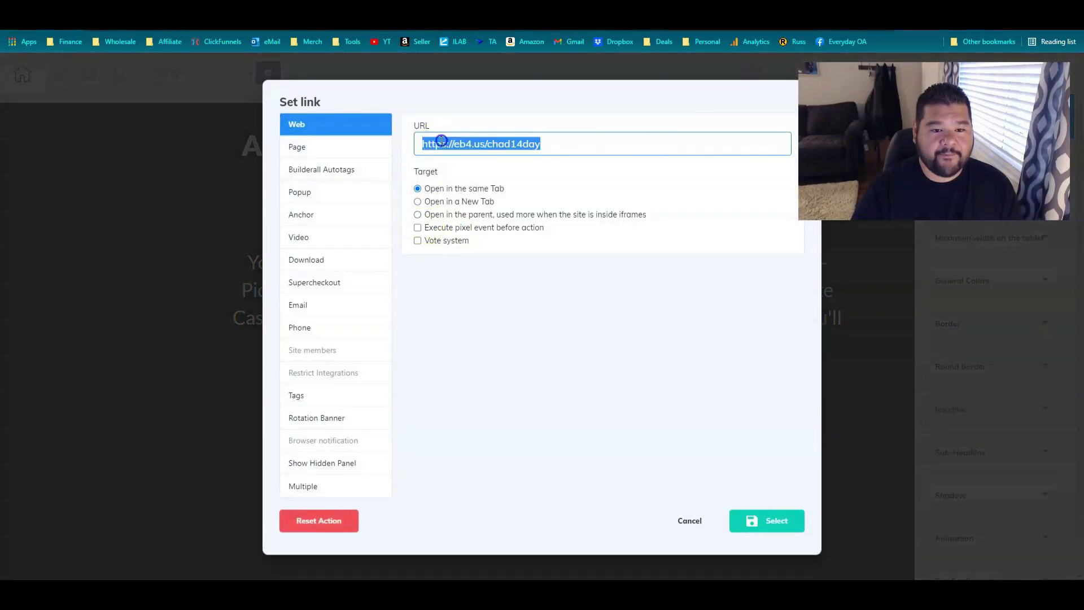
right_click(441, 143)
click(478, 198)
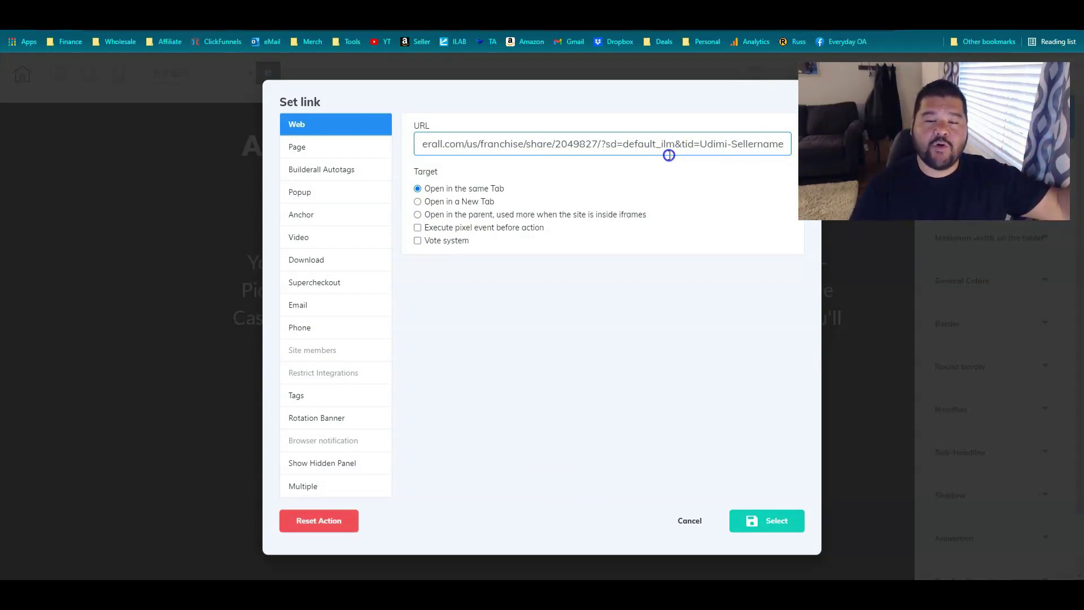
click(765, 524)
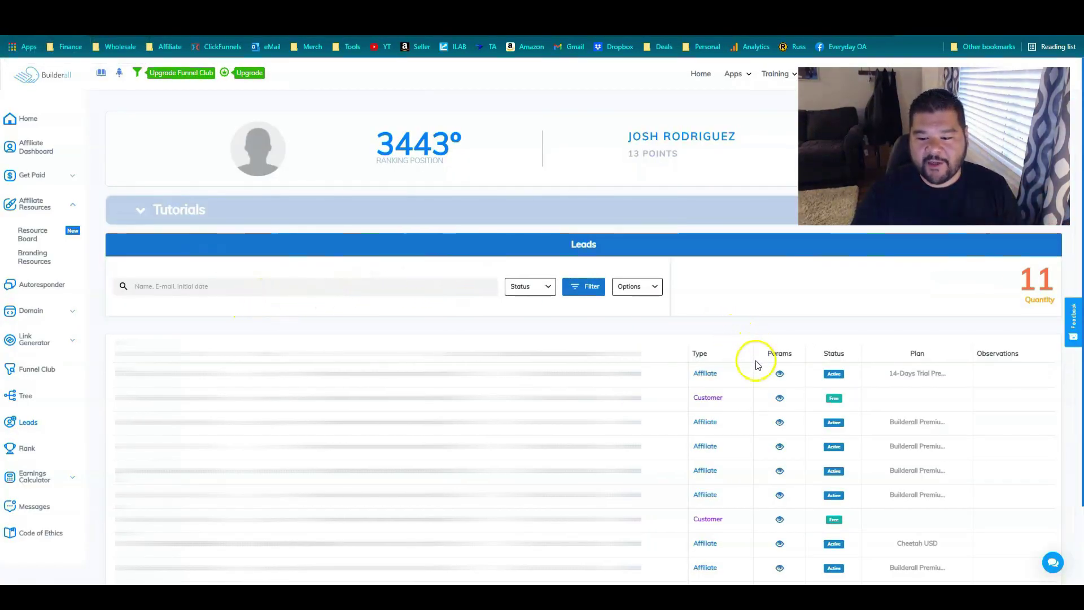
View the URL parameters recorded for a lead on the Leads page.
click(780, 399)
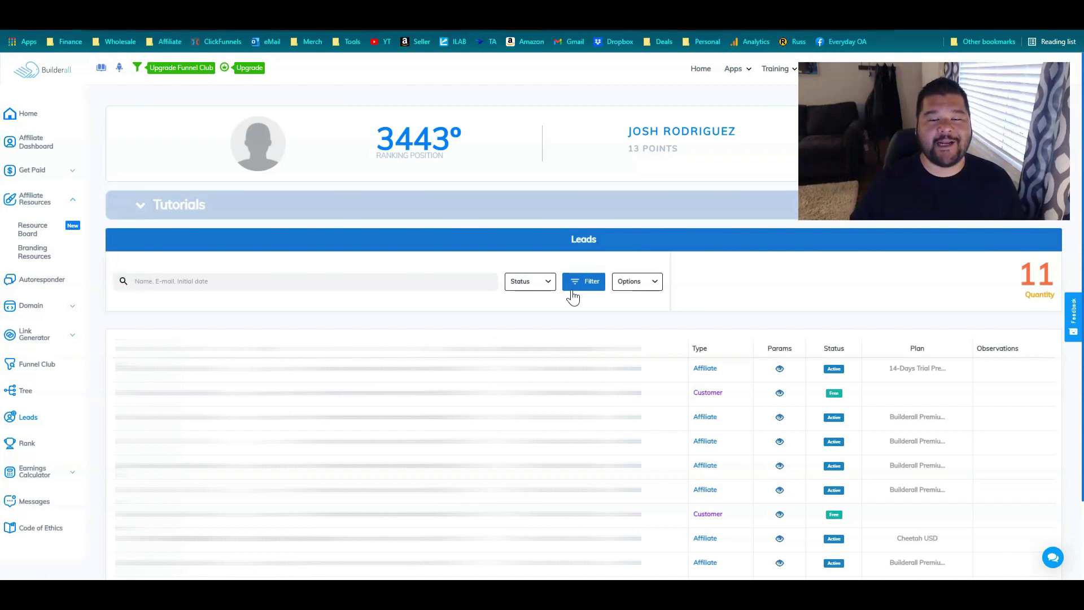
Switch to the 'DFW RESIDENTS ONLY!' landing page.
click(221, 183)
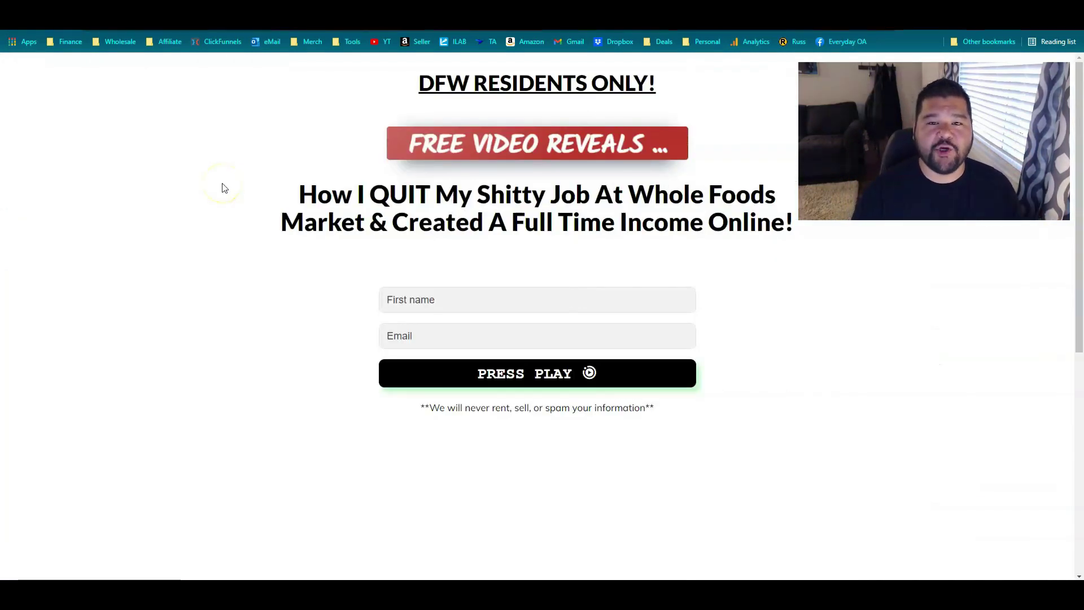
Copy the DFW landing page address and bring up the Bitly links dashboard.
click(155, 40)
right_click(155, 30)
click(198, 88)
click(619, 26)
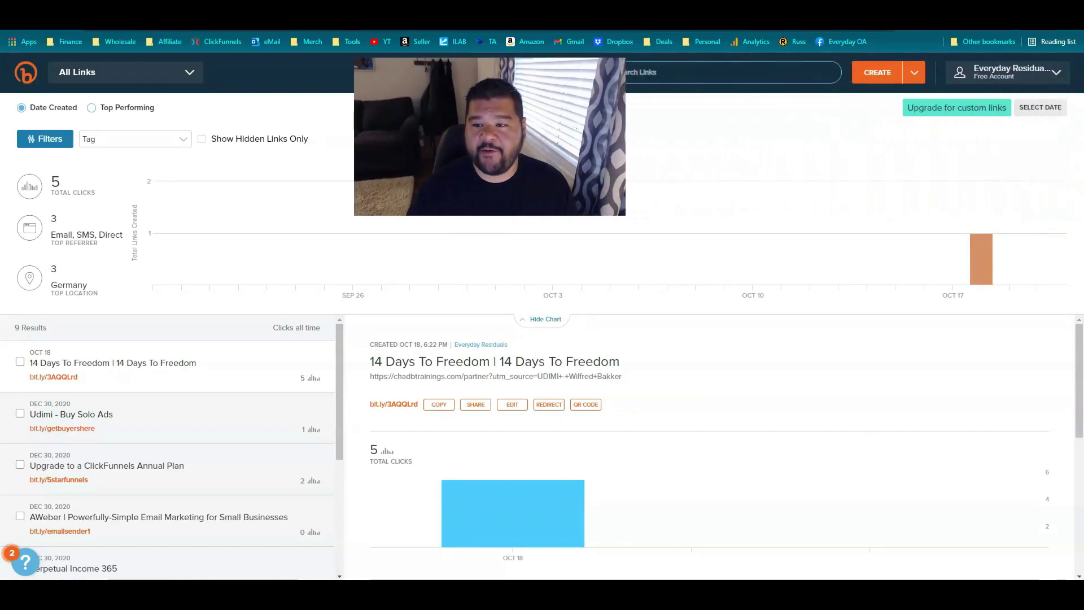
click(870, 73)
right_click(1021, 159)
click(985, 246)
click(1024, 171)
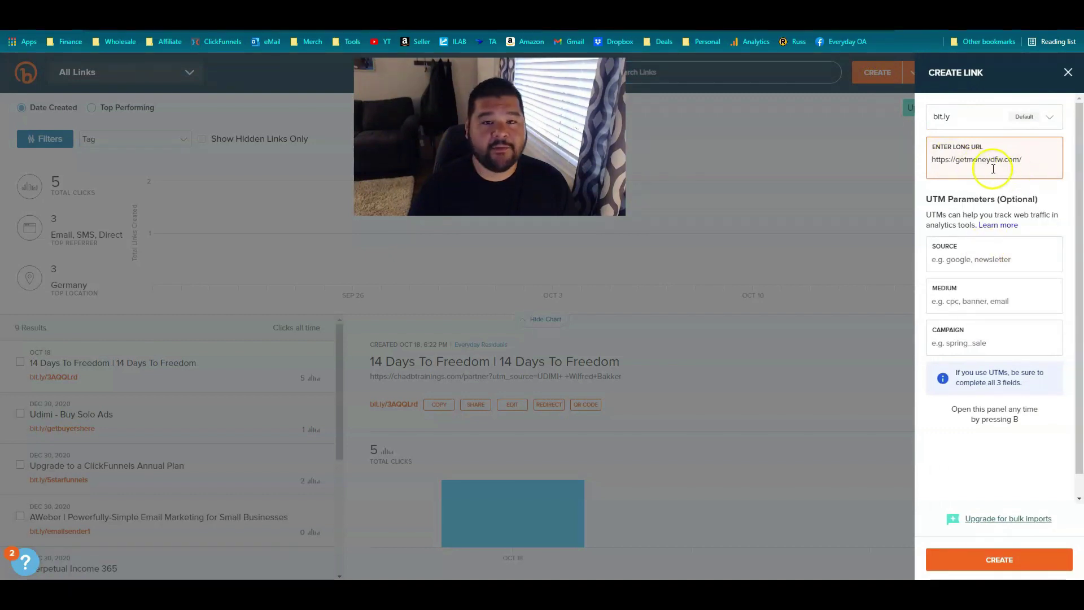
click(963, 262)
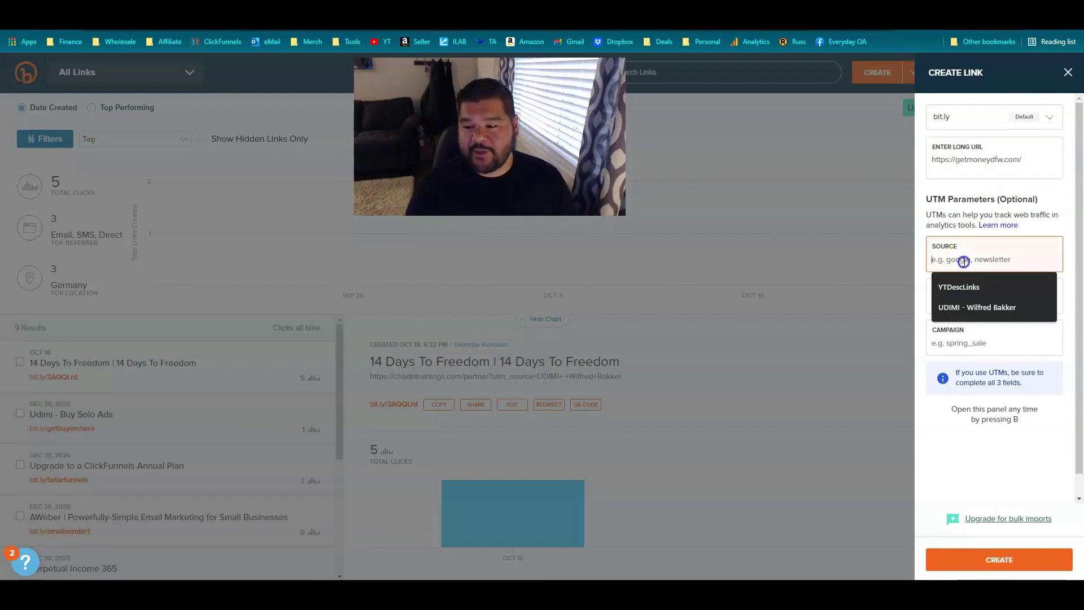
click(964, 304)
drag(960, 259, 1010, 260)
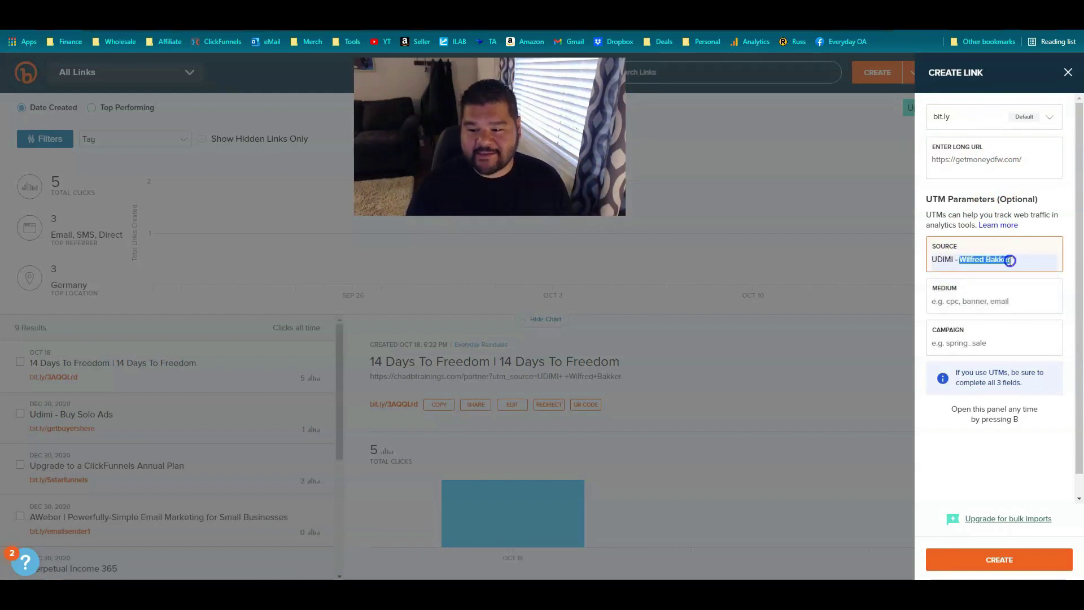
key(BackSpace)
text(sellername)
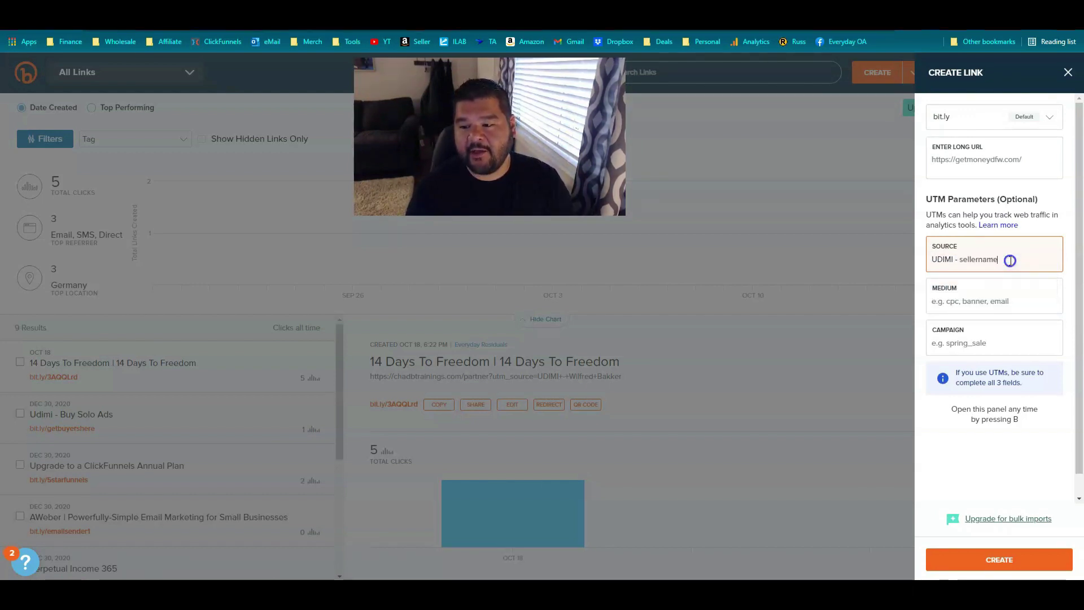
click(1010, 561)
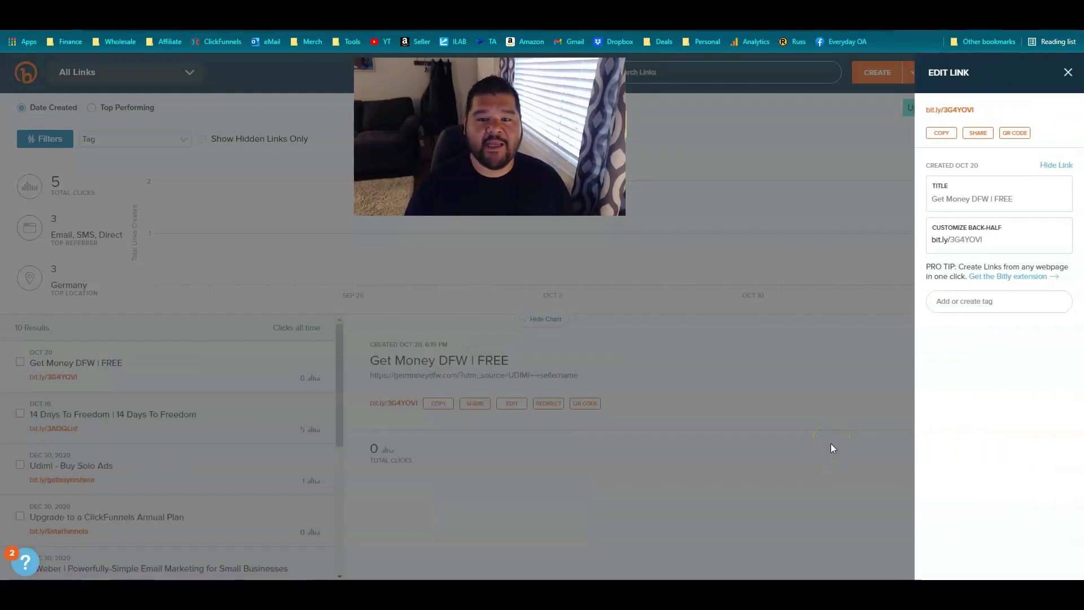
Select the new link's generated back-half code 3G4YOVI in the Customize Back-Half field.
click(956, 241)
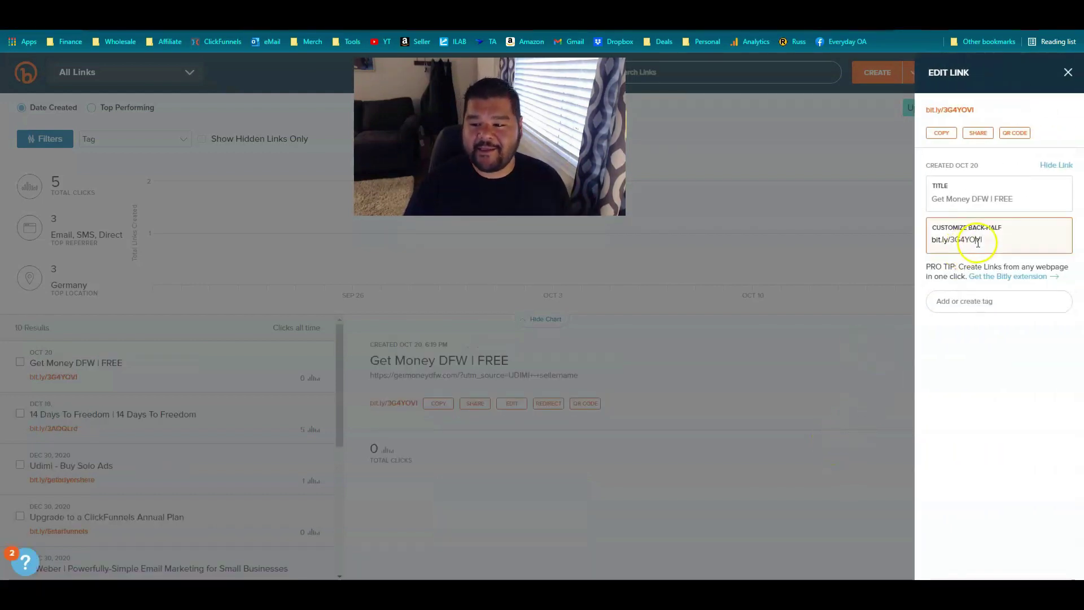
double_click(976, 243)
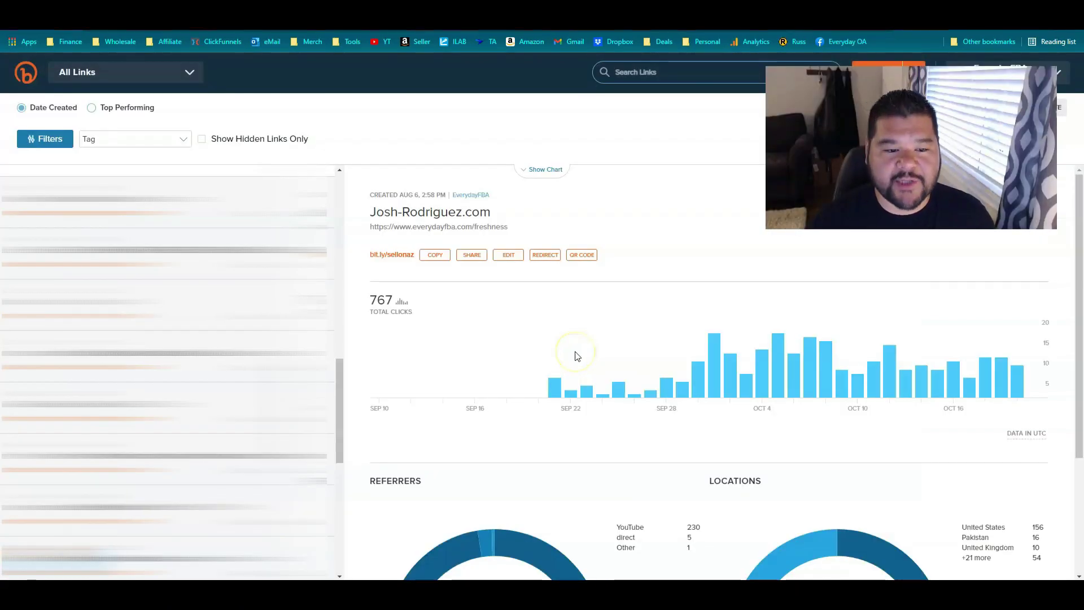
Check the Referrers and Locations charts and highlight Pakistan's share of clicks.
scroll(577, 355, down, 2)
scroll(577, 356, up, 1)
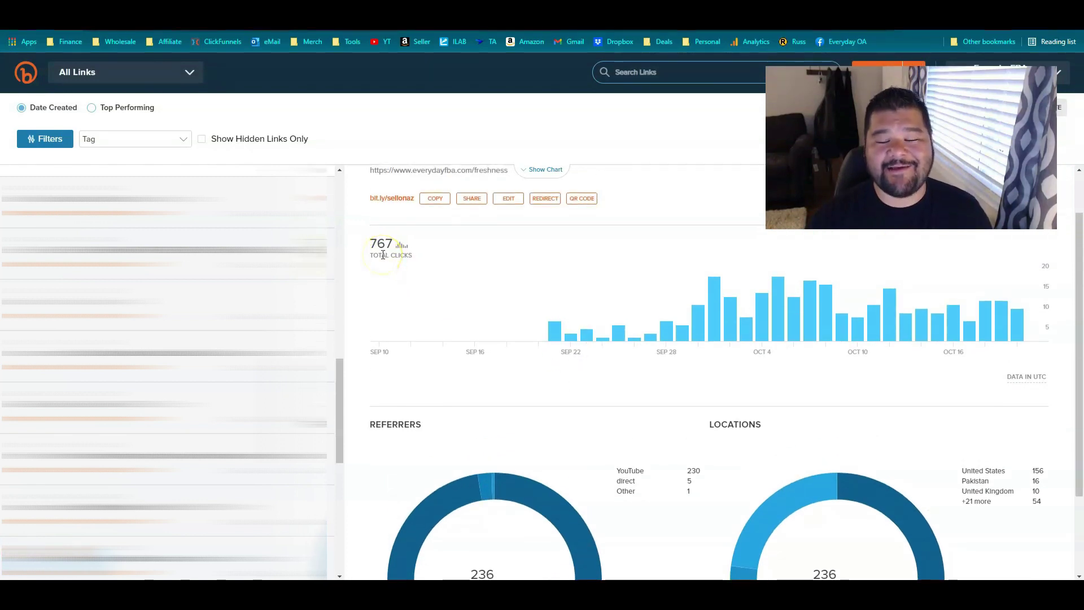
scroll(581, 339, down, 2)
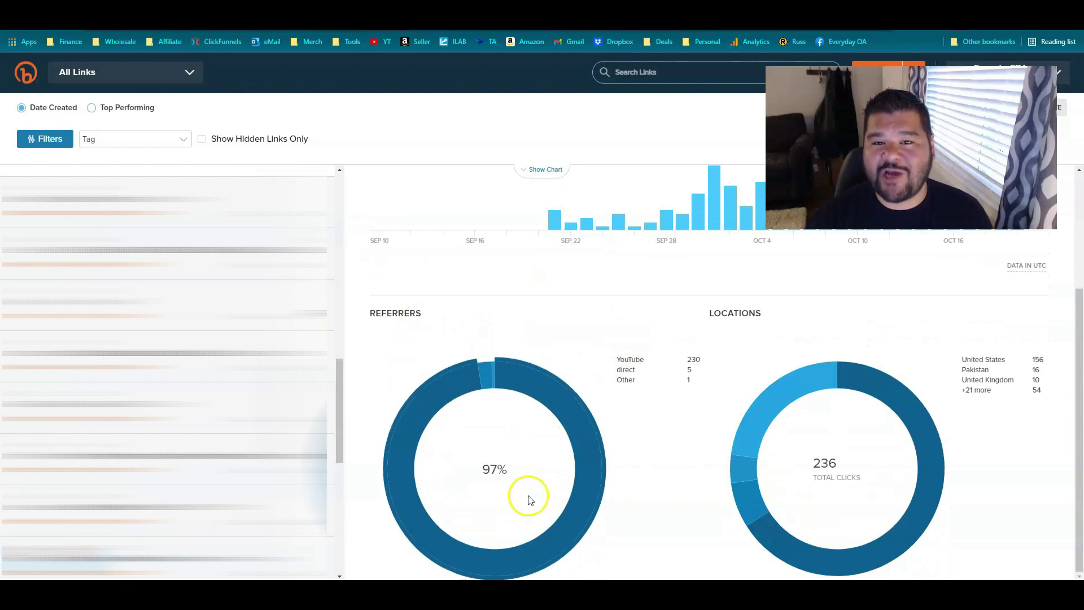
mouse_move(823, 412)
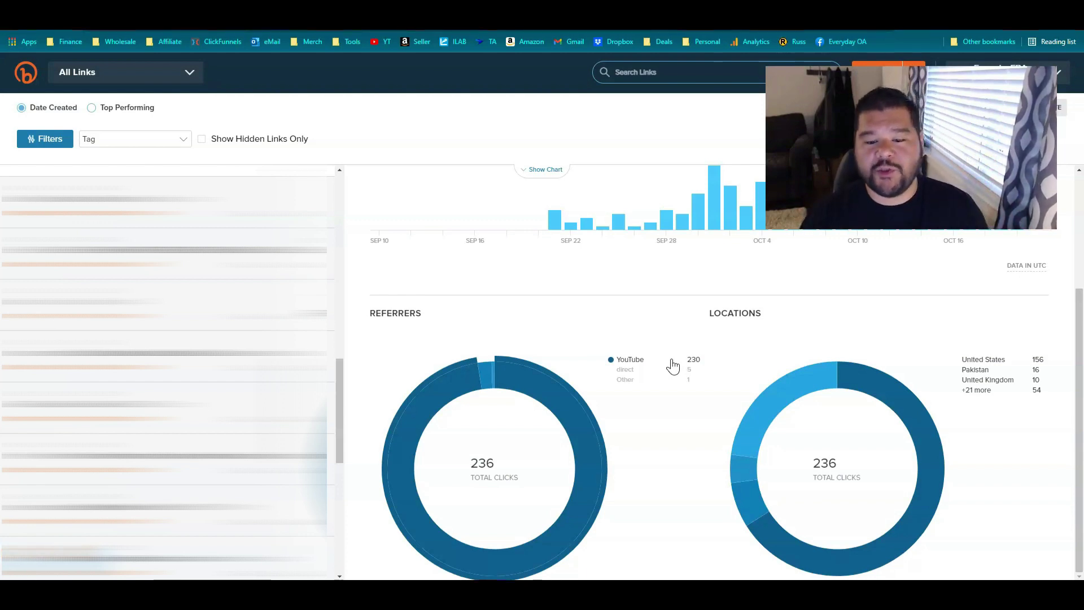
click(1000, 376)
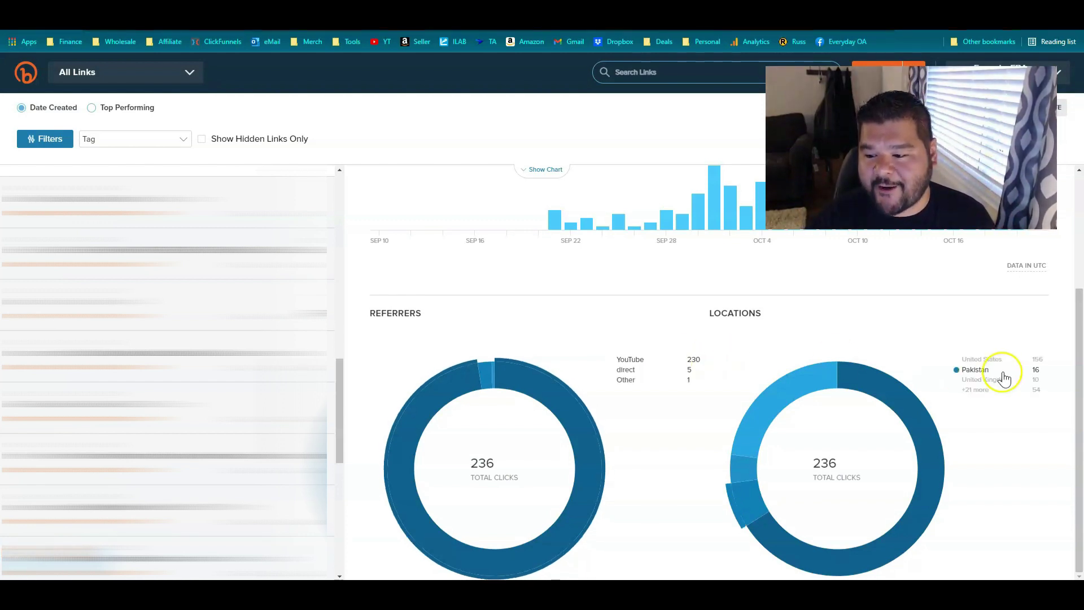